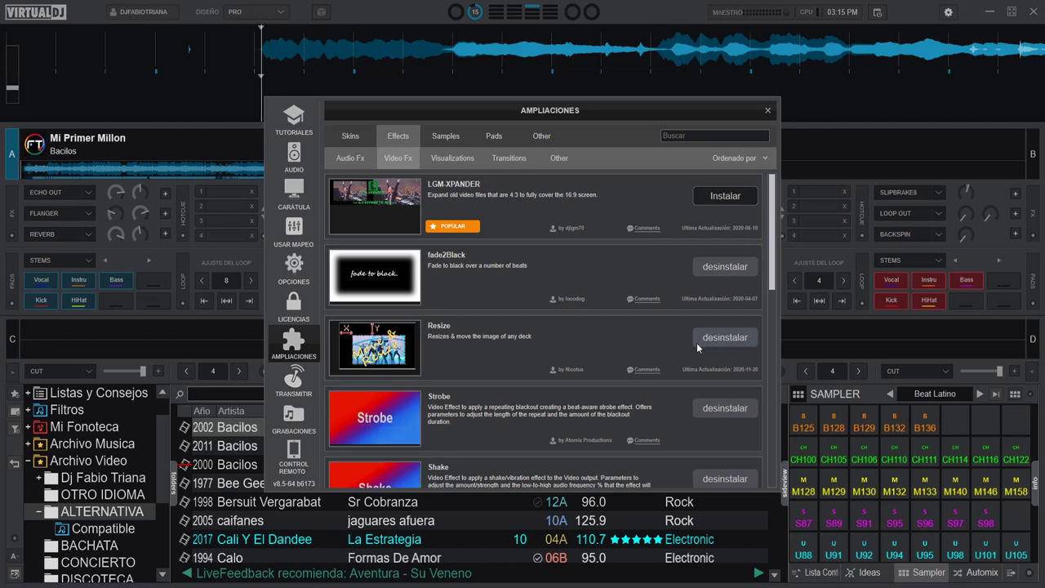
# - Close the extensions window and assign the Resize video effect to deck A's first effect slot
pyautogui.click(767, 111)
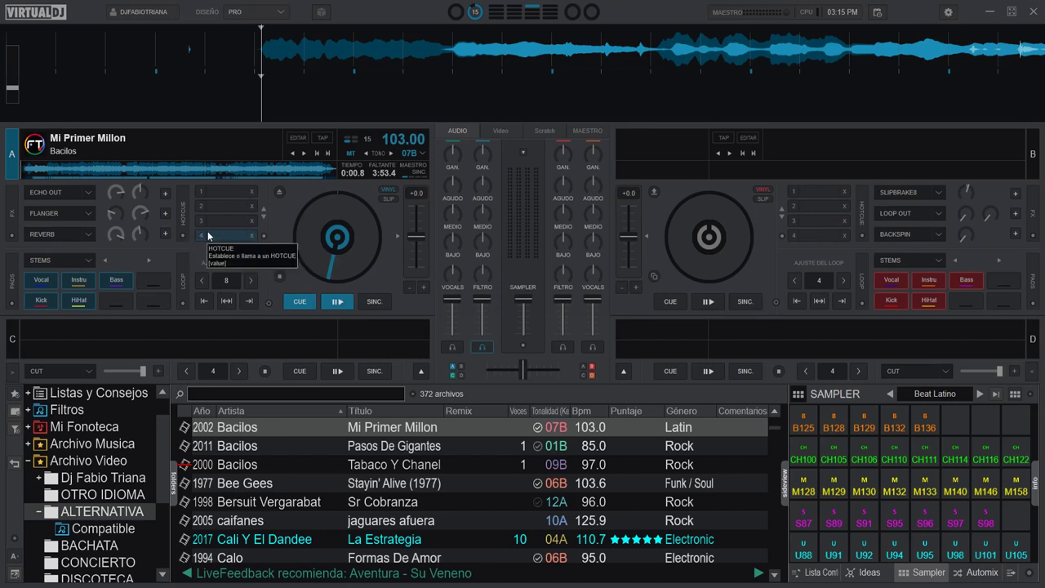
pyautogui.click(87, 195)
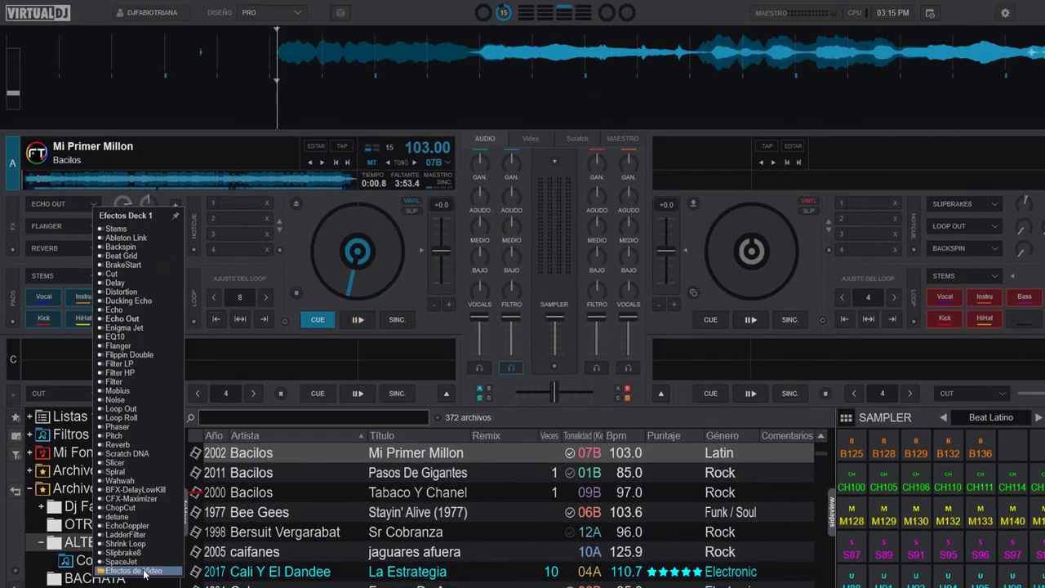
pyautogui.click(135, 571)
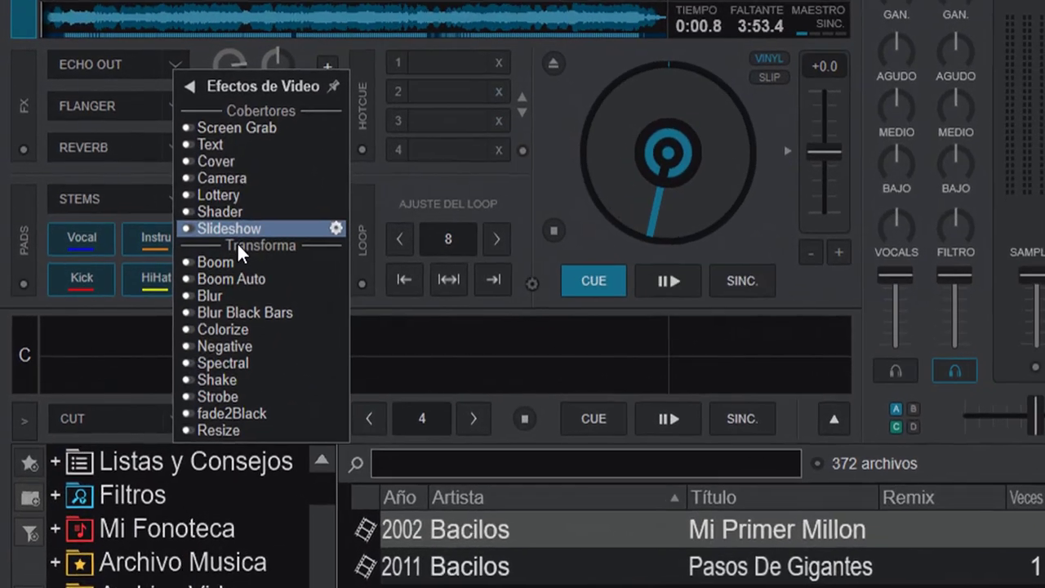
pyautogui.click(251, 430)
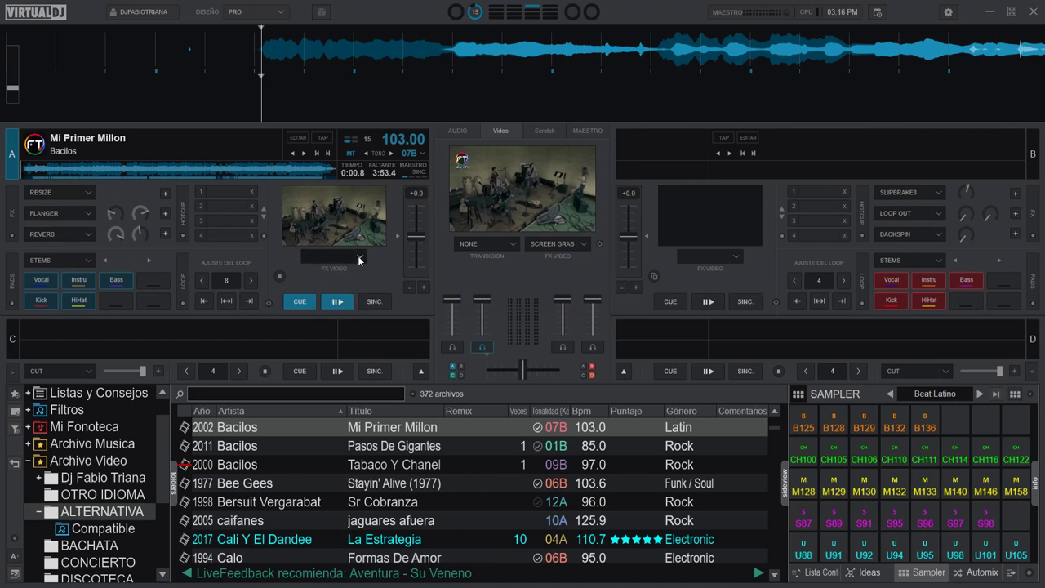
# - Select Resize as the video effect for deck A and for the master video output
pyautogui.click(356, 254)
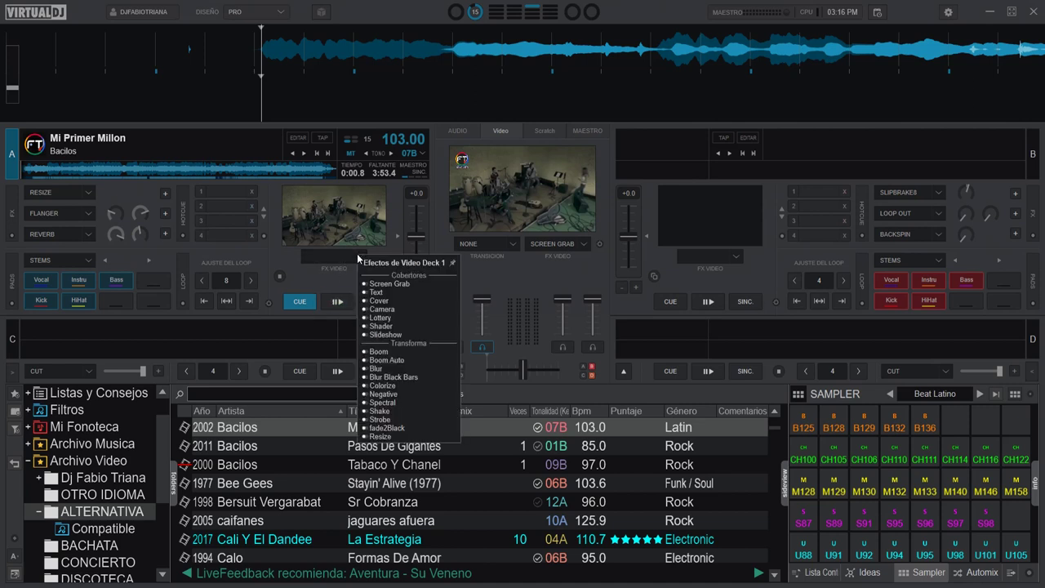
pyautogui.click(385, 437)
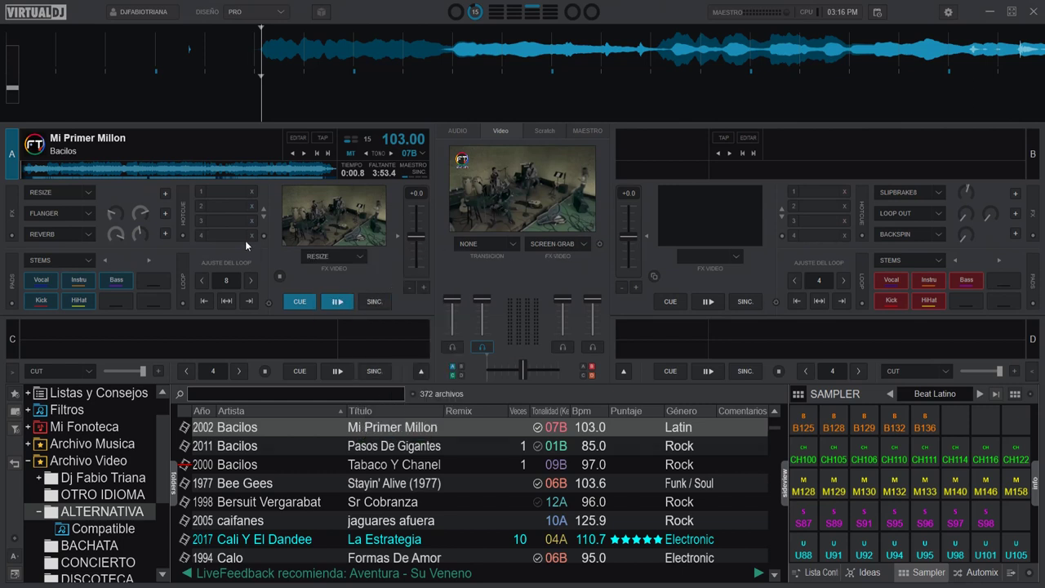
pyautogui.click(584, 245)
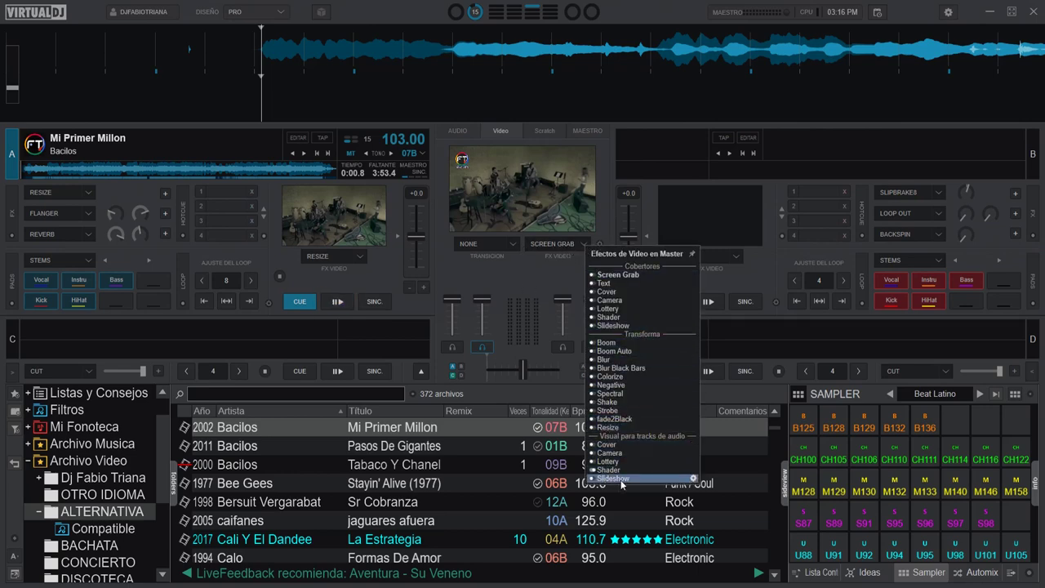
pyautogui.click(623, 430)
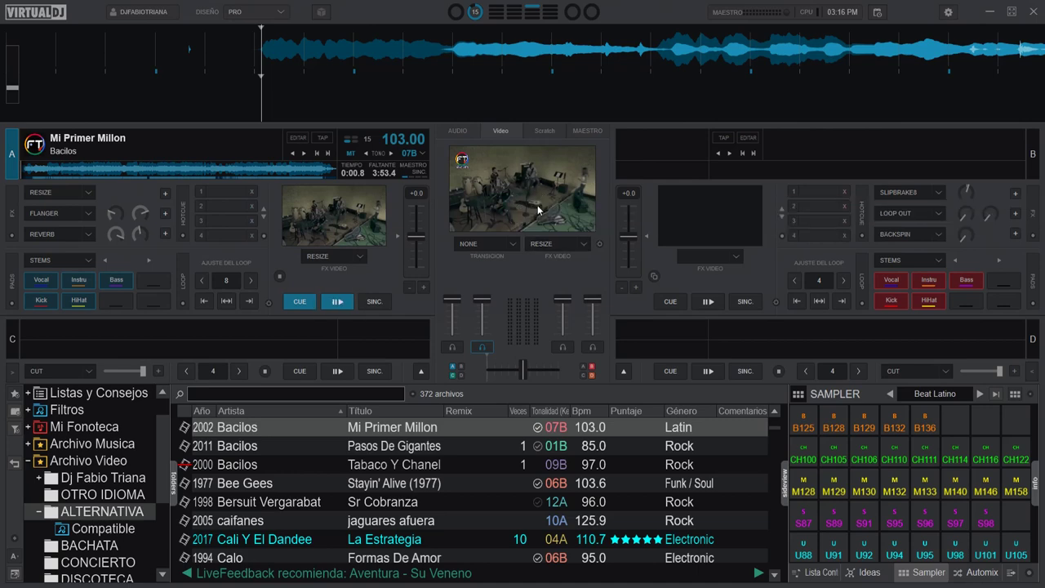
# - Deactivate and reactivate the master video output, placing its window over the track list below the mixer
pyautogui.click(518, 183)
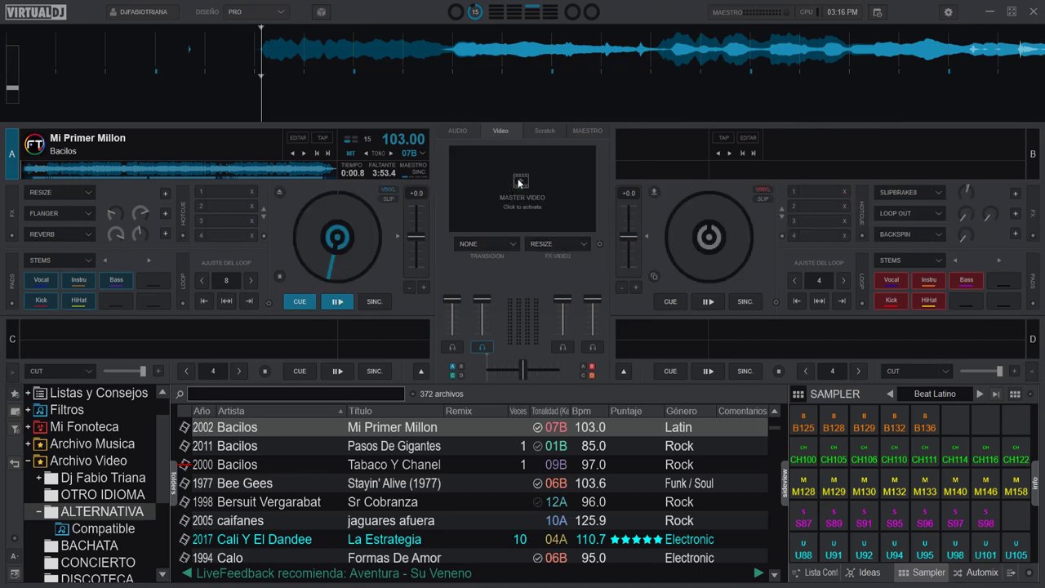
pyautogui.click(517, 183)
pyautogui.moveTo(432, 368); pyautogui.dragTo(496, 398)
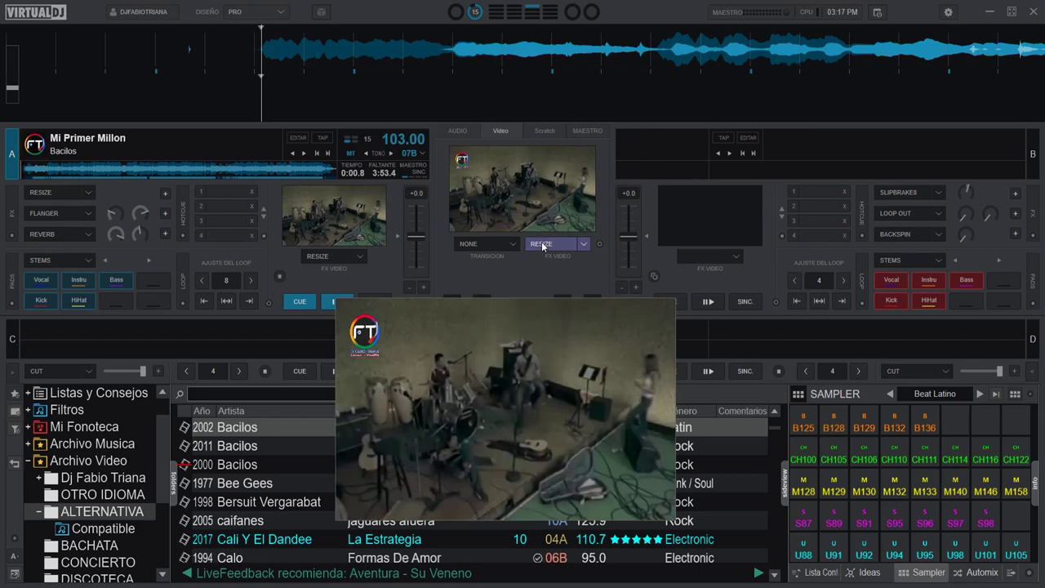
# - Shrink the master video toward the frame's upper-right corner with the Resize effect's position editor, moving the video window clear of the mixer
pyautogui.click(585, 245)
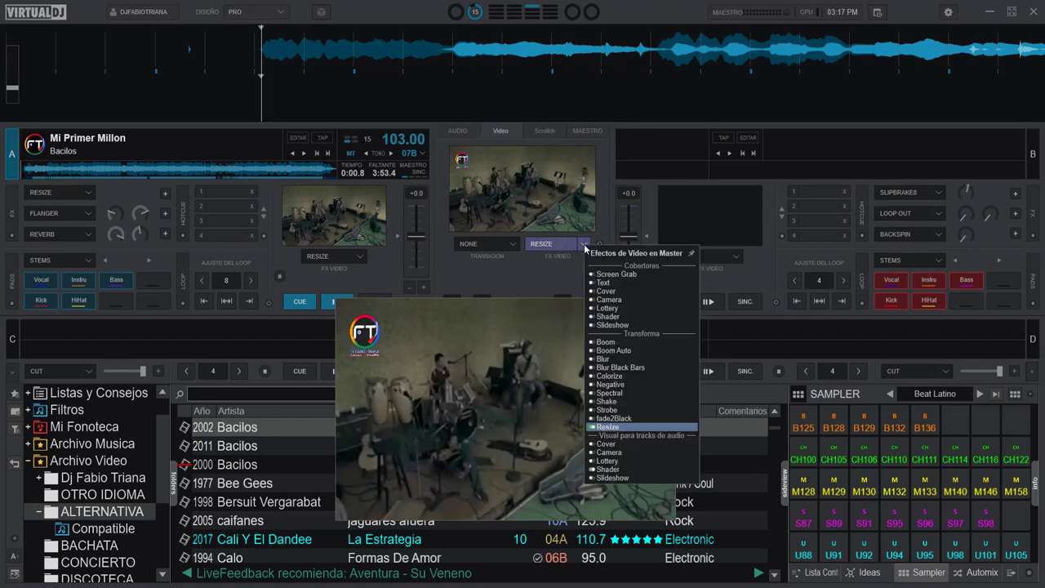
pyautogui.click(693, 430)
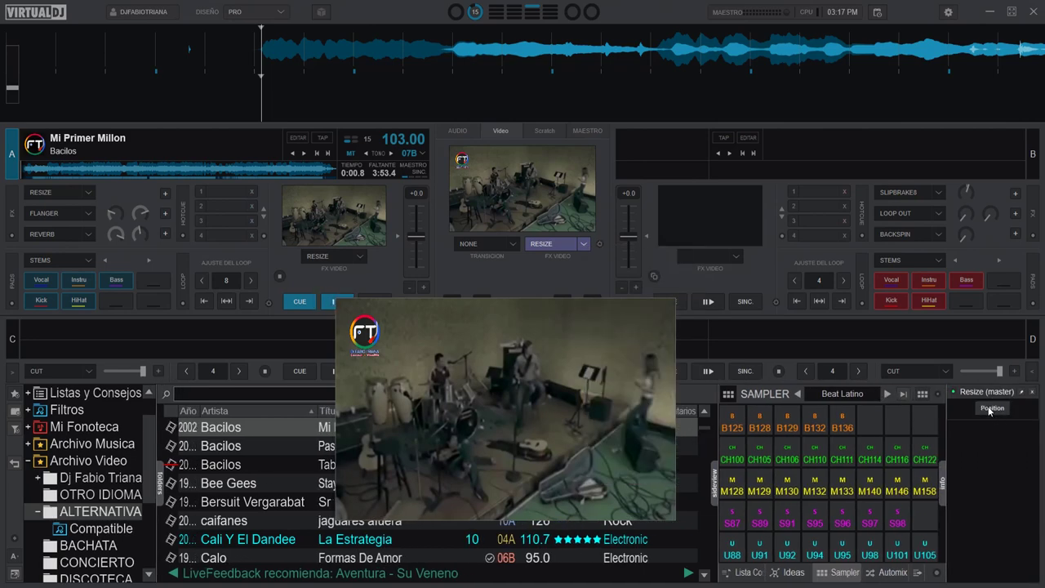
pyautogui.click(989, 410)
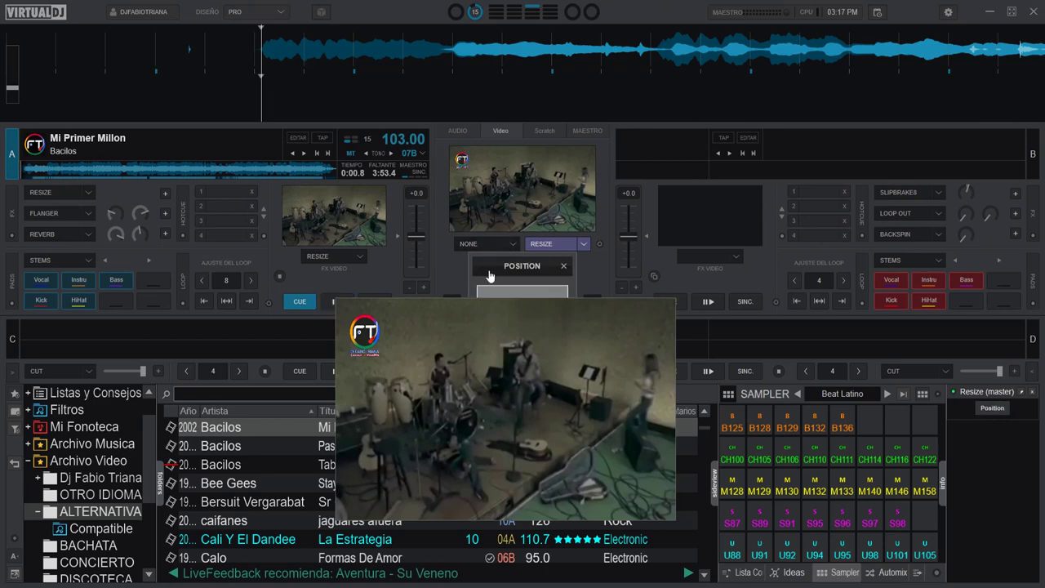
pyautogui.moveTo(491, 270); pyautogui.dragTo(581, 149)
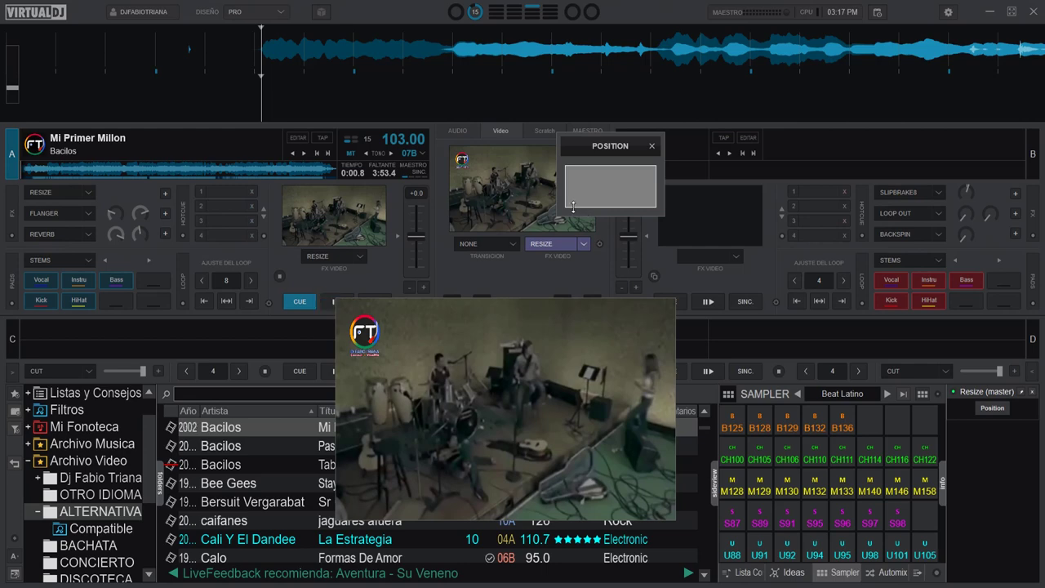
pyautogui.moveTo(568, 205); pyautogui.dragTo(596, 193)
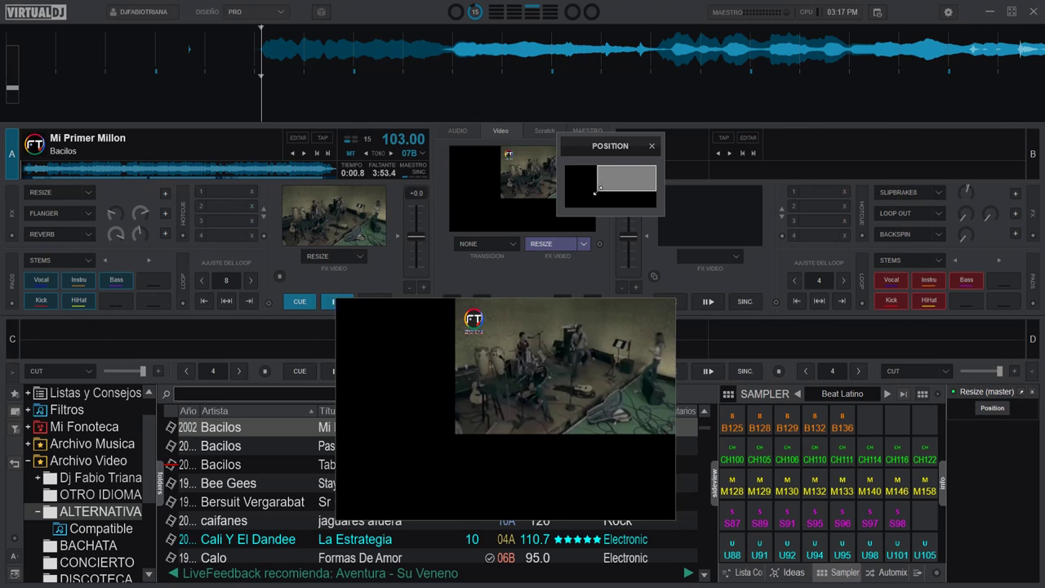
pyautogui.moveTo(595, 192); pyautogui.dragTo(582, 199)
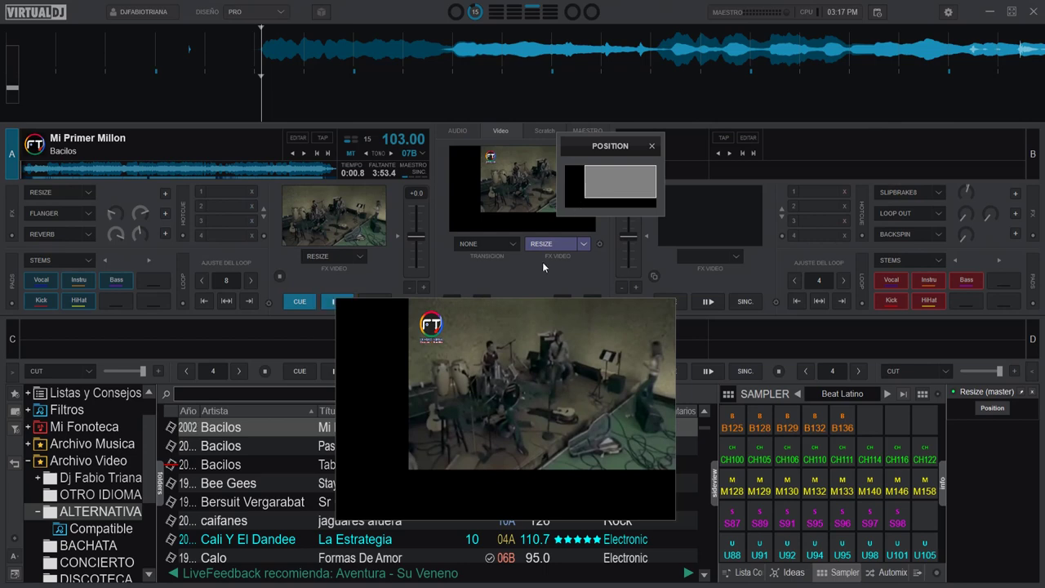
pyautogui.moveTo(581, 336); pyautogui.dragTo(535, 377)
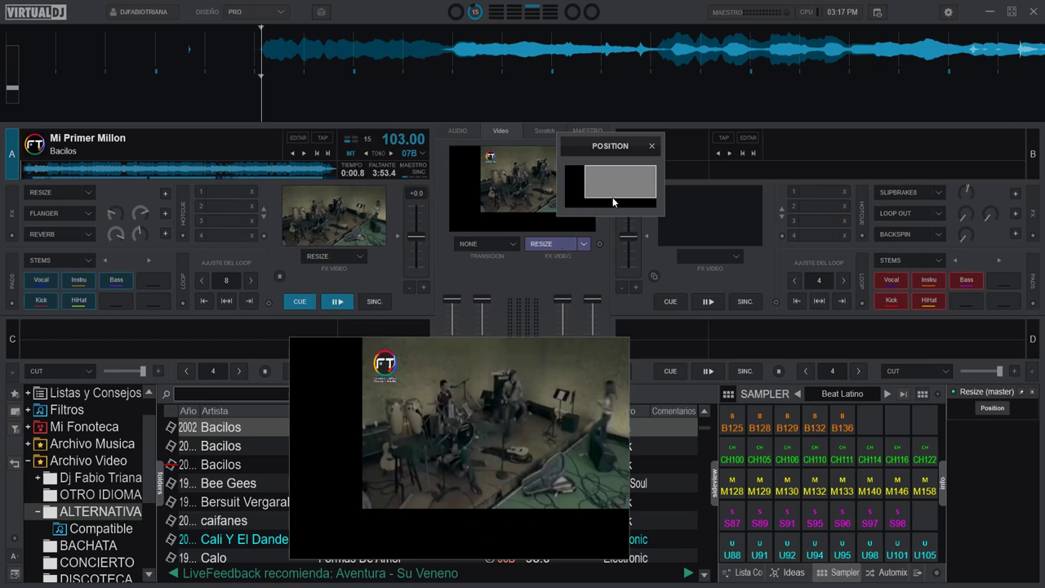
# - Turn off Resize on the master video, enable it on deck A, and close the master effect's settings
pyautogui.click(548, 244)
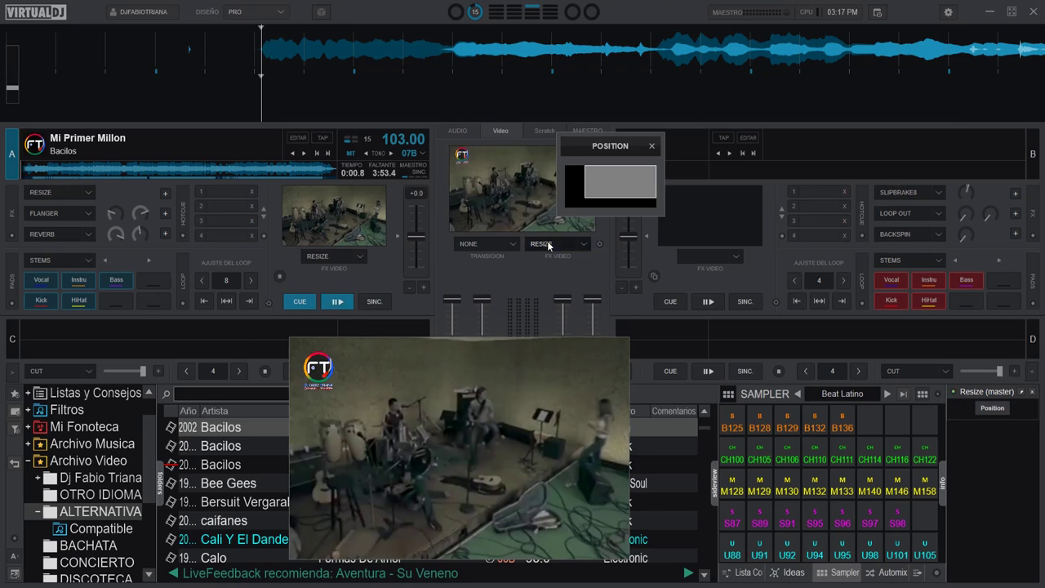
pyautogui.click(331, 256)
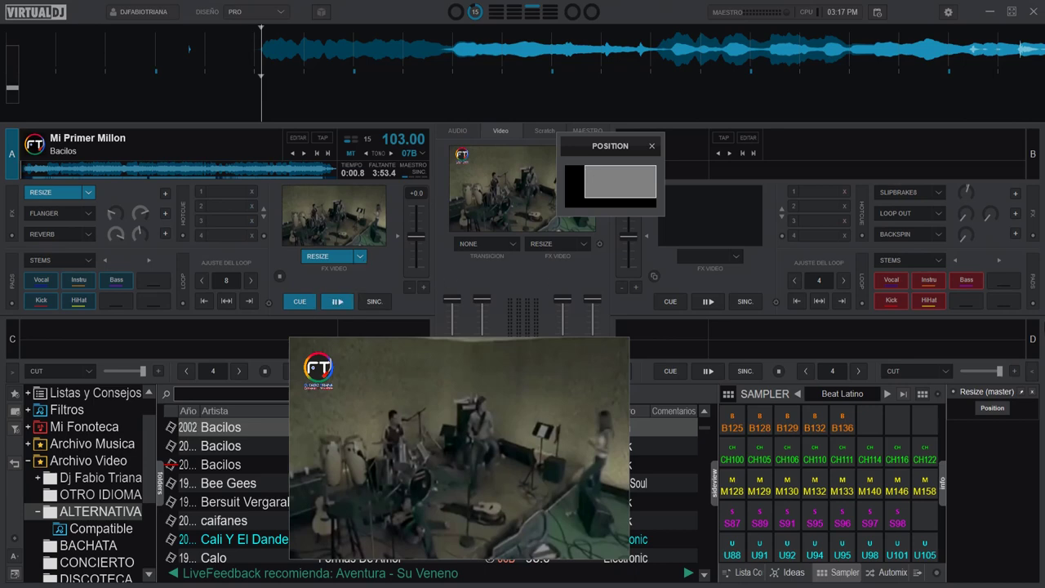
pyautogui.click(1021, 393)
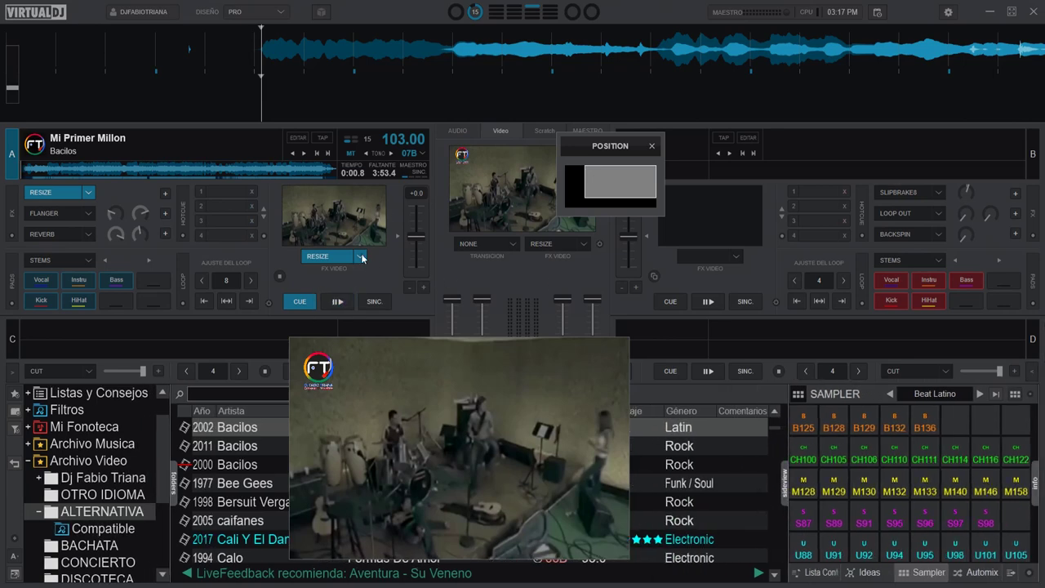
# - Shrink deck A's video toward the frame's upper-right corner with its own Resize position editor, leaving the logo uncovered
pyautogui.click(360, 257)
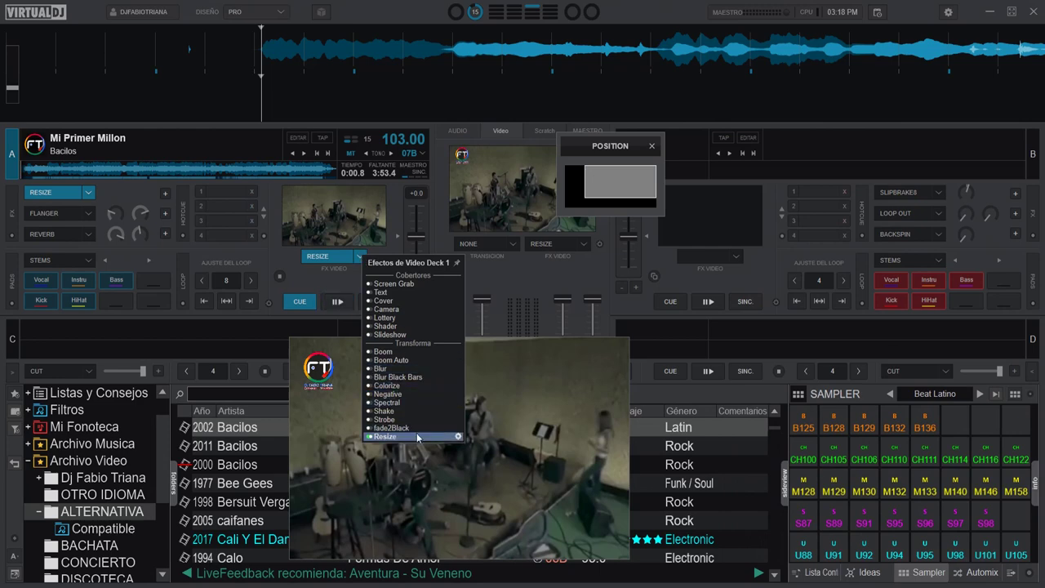
pyautogui.click(457, 440)
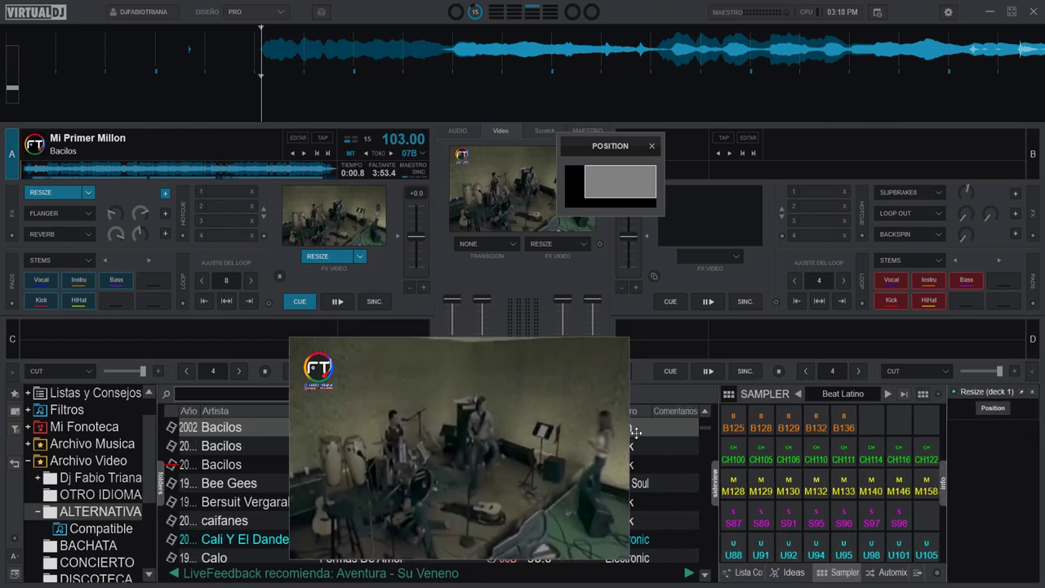
pyautogui.click(651, 145)
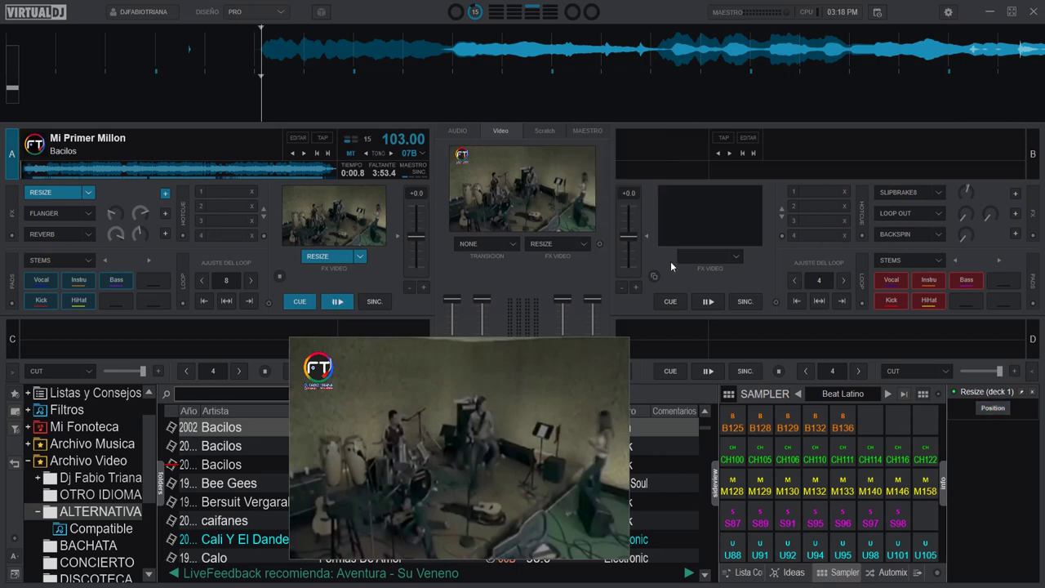
pyautogui.click(989, 409)
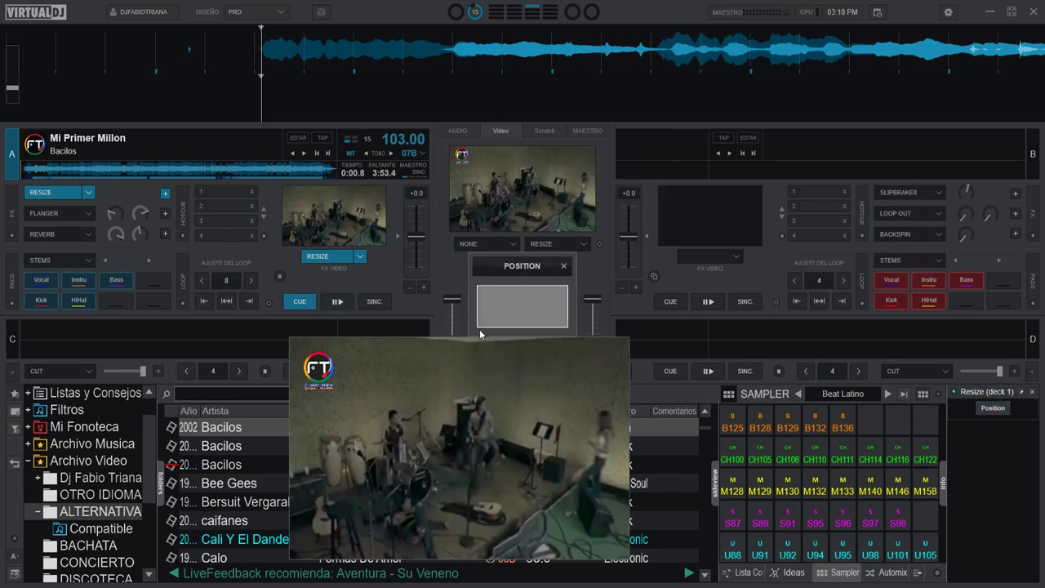
pyautogui.moveTo(478, 324); pyautogui.dragTo(509, 309)
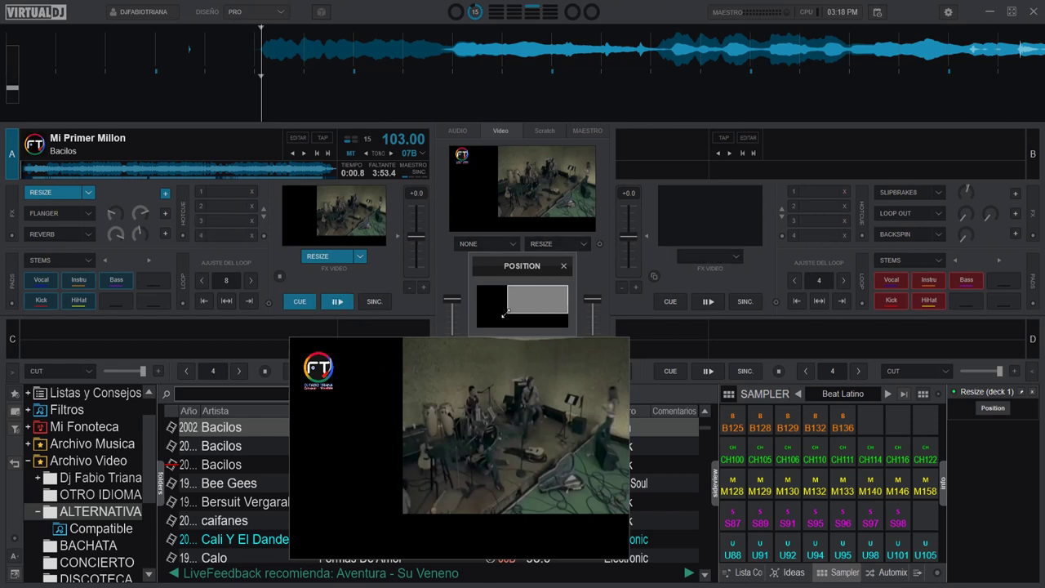
pyautogui.moveTo(507, 313); pyautogui.dragTo(495, 316)
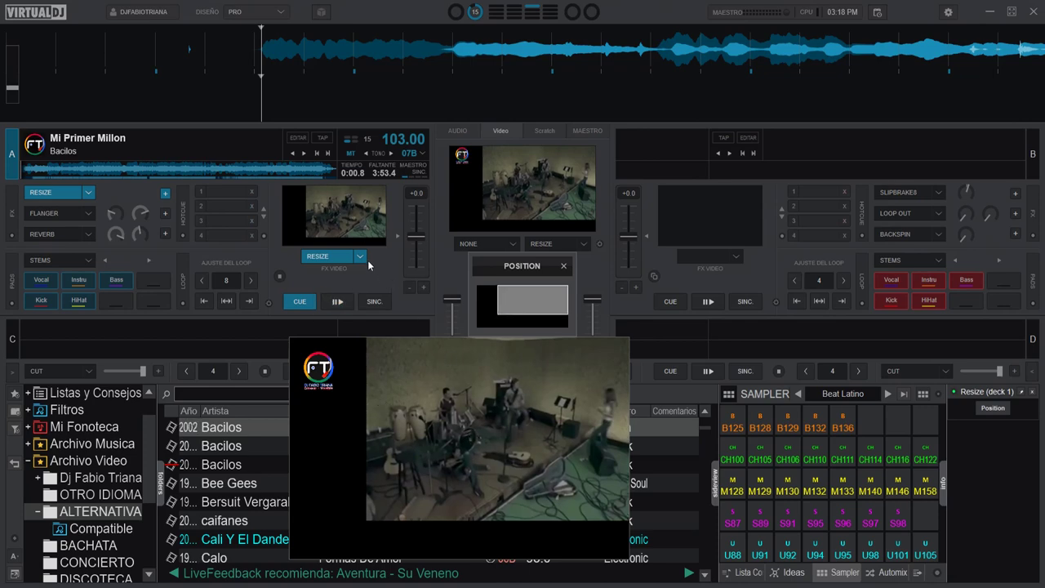
# - Apply the Text effect to the master video with its settings open, and slightly reduce deck A's picture height from below
pyautogui.click(584, 243)
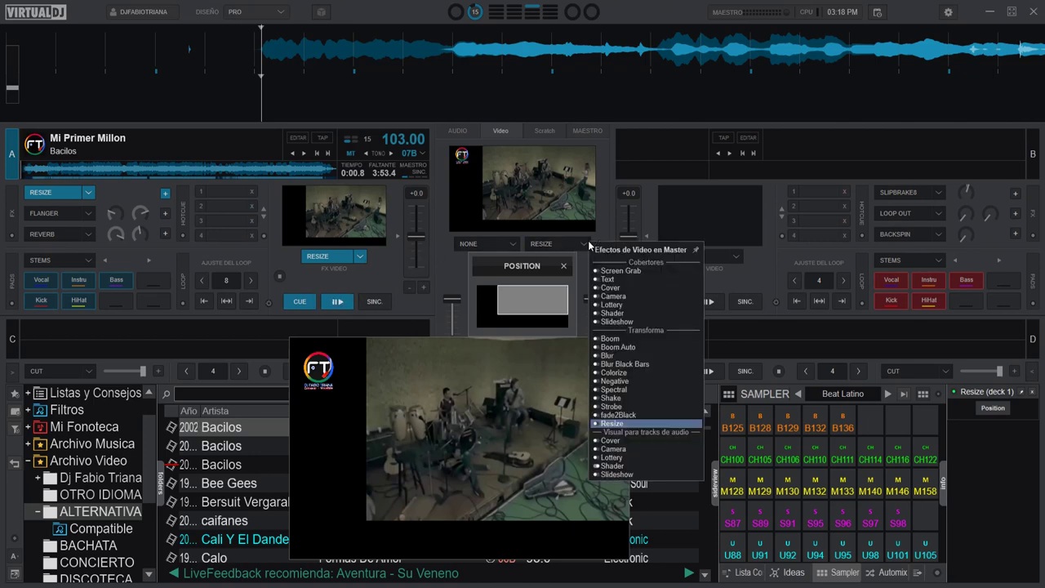
pyautogui.click(625, 280)
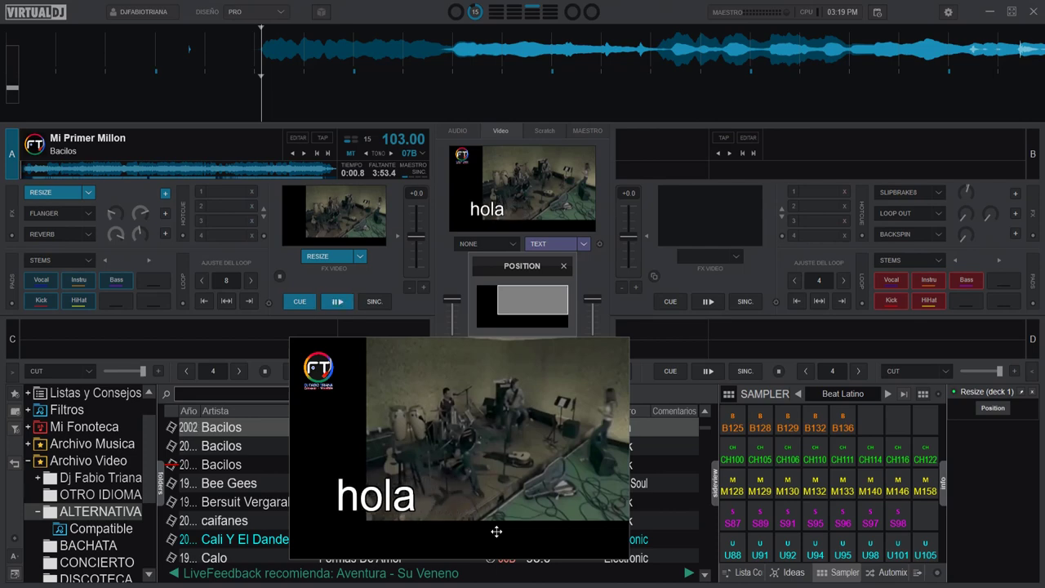
pyautogui.click(584, 244)
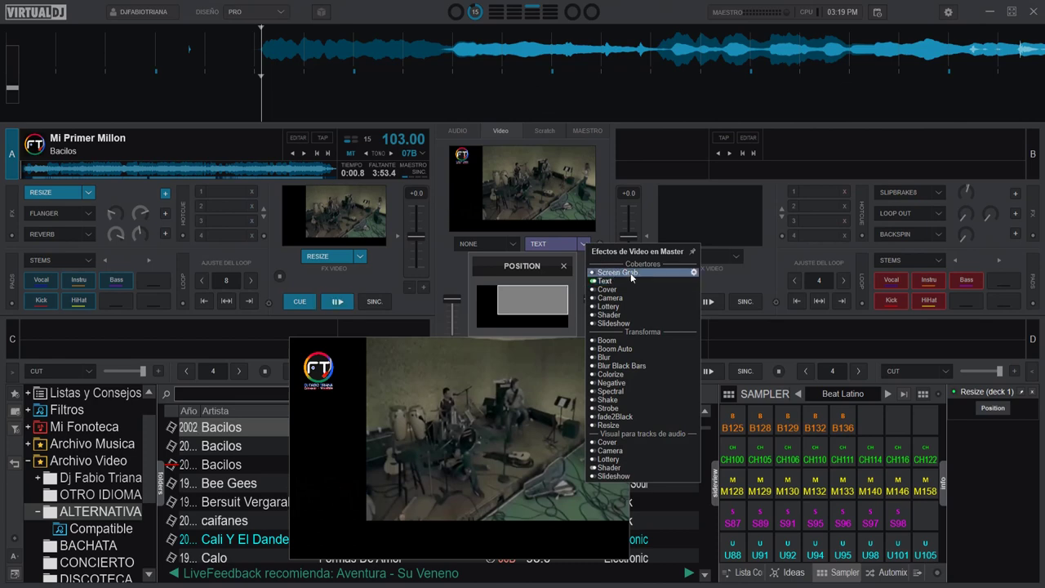
pyautogui.click(695, 281)
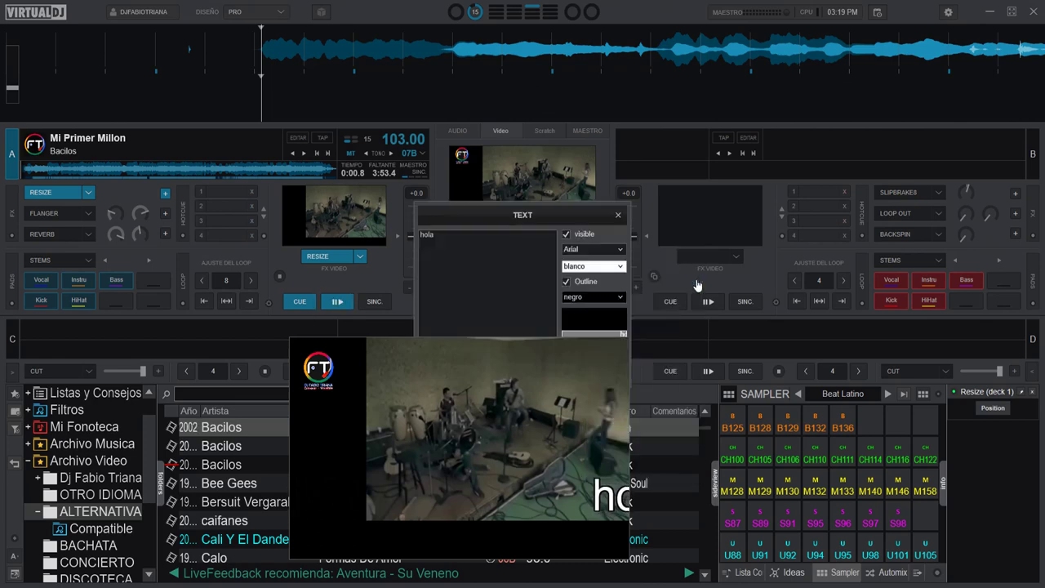
pyautogui.moveTo(562, 219); pyautogui.dragTo(770, 164)
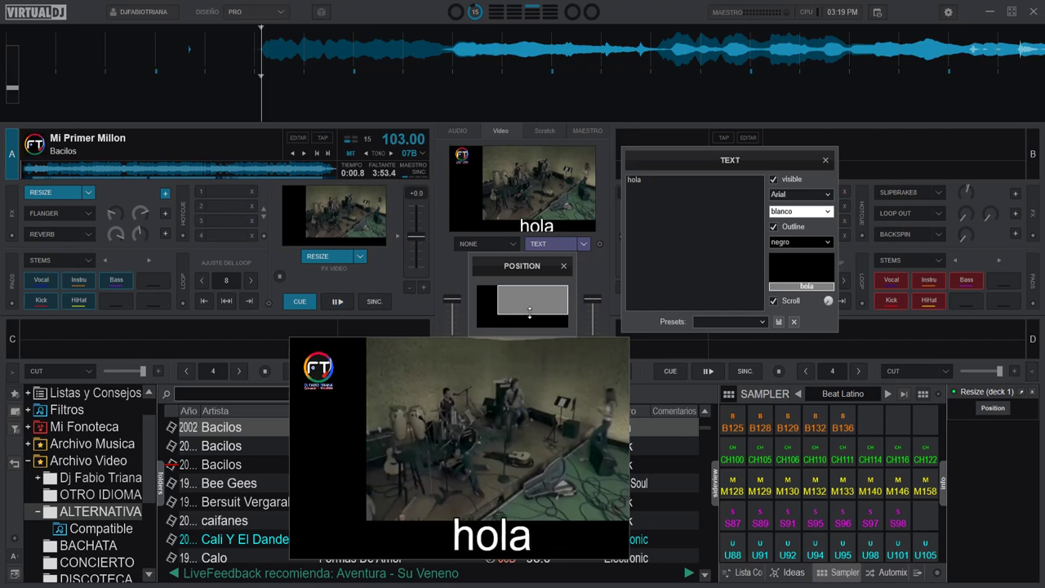
pyautogui.moveTo(530, 313); pyautogui.dragTo(530, 311)
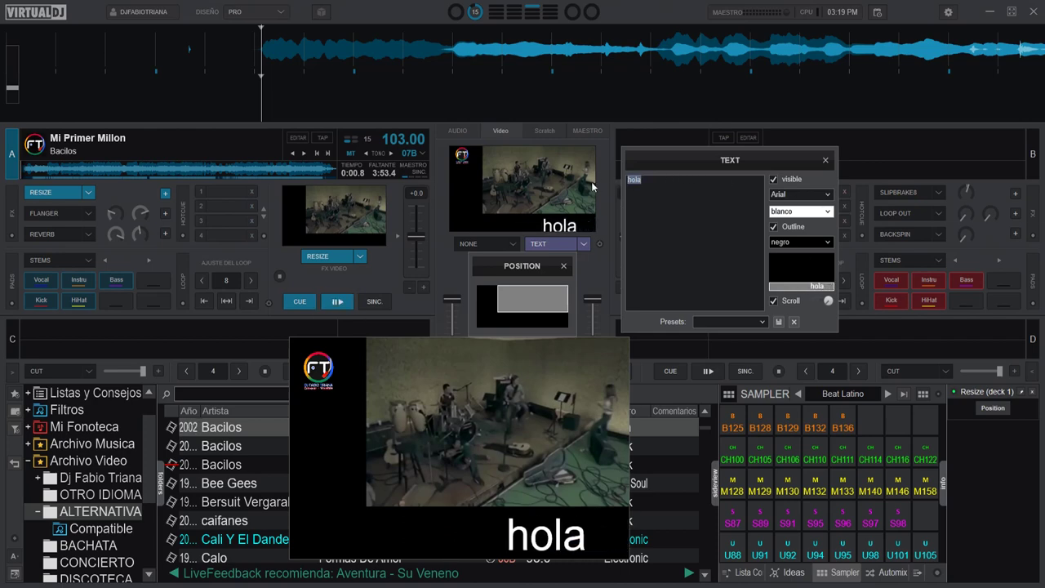
# - Replace the scrolling overlay text with "dale me gusta"
pyautogui.write('suscri')
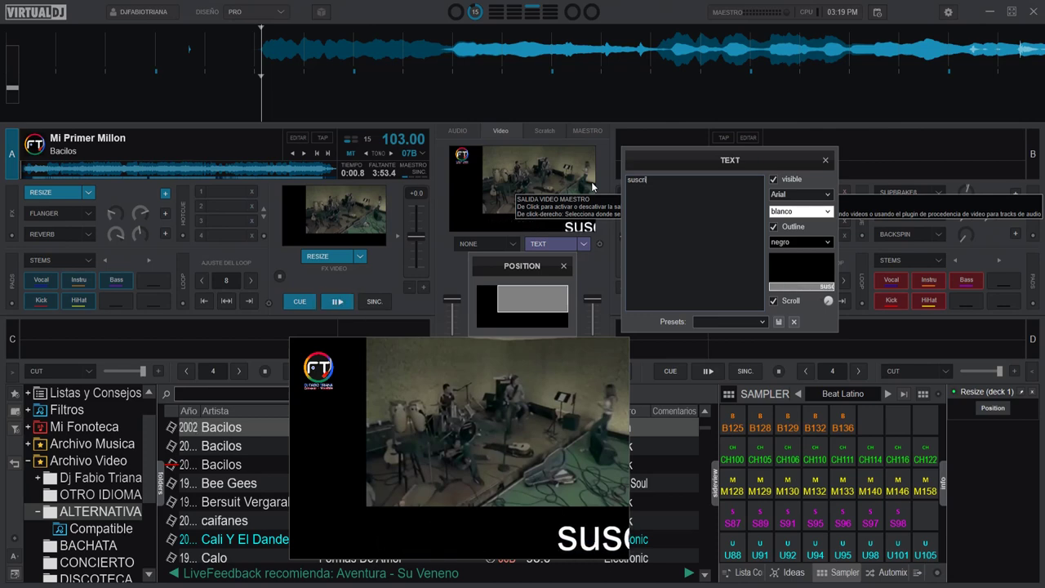
pyautogui.press('BackSpace')
pyautogui.press('BackSpace')
pyautogui.press('BackSpace')
pyautogui.press('BackSpace')
pyautogui.press('BackSpace')
pyautogui.press('BackSpace')
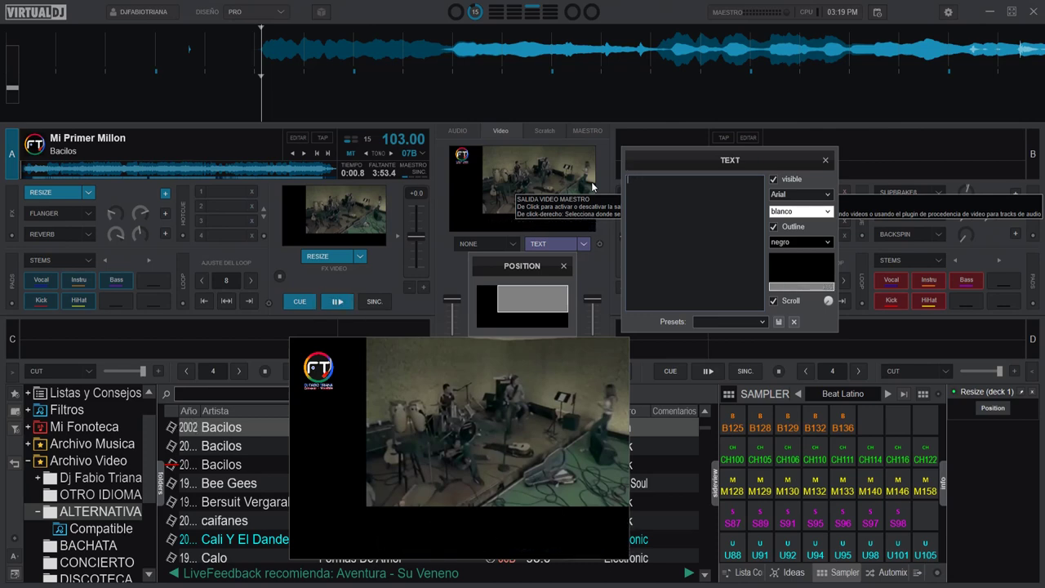
pyautogui.write('dale me gusta')
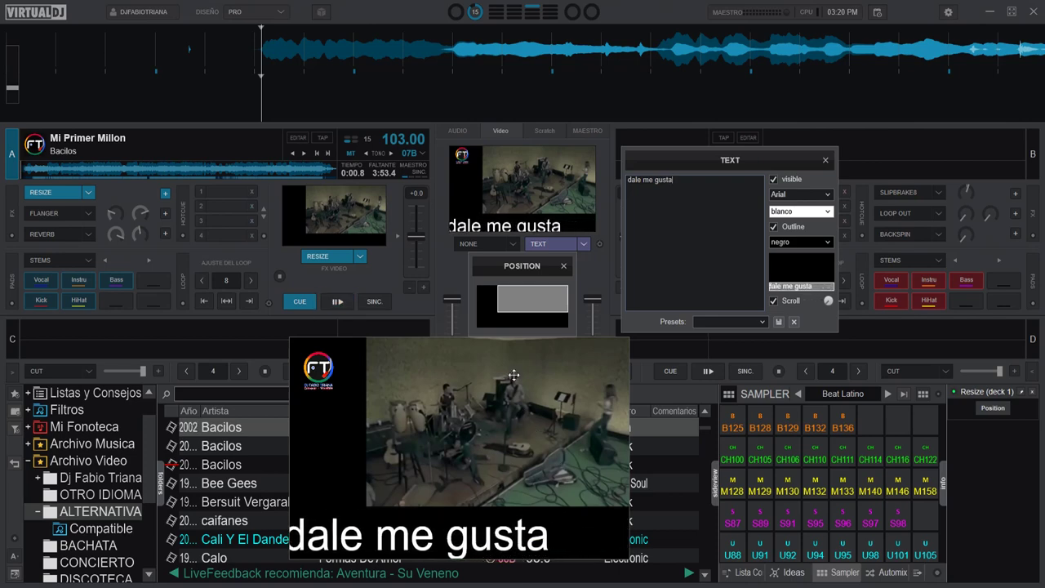
# - Move the video output window slightly upward and shift deck A's picture horizontally toward the middle of the frame
pyautogui.moveTo(514, 375); pyautogui.dragTo(491, 362)
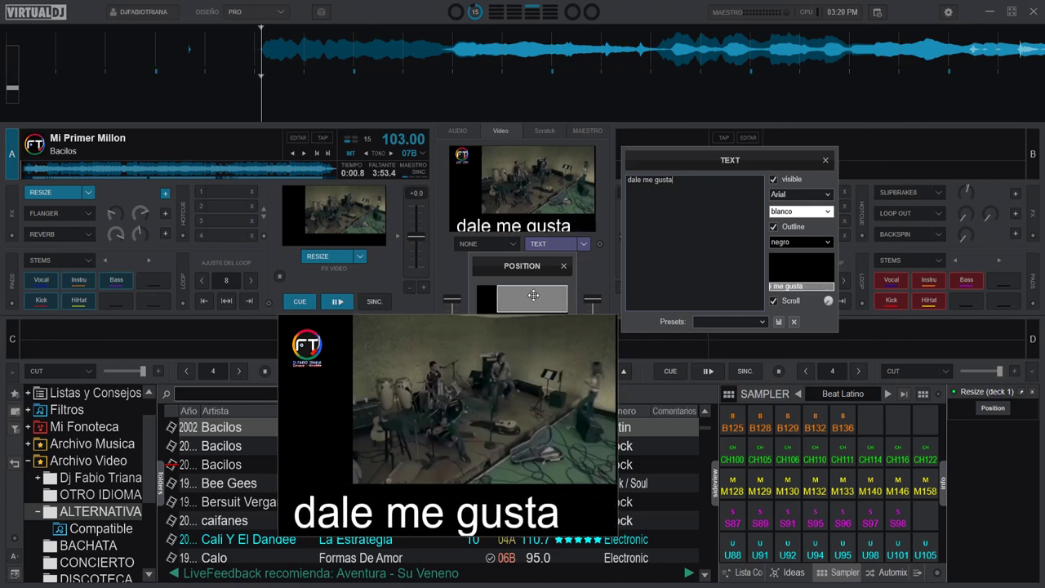
pyautogui.moveTo(534, 295); pyautogui.dragTo(526, 296)
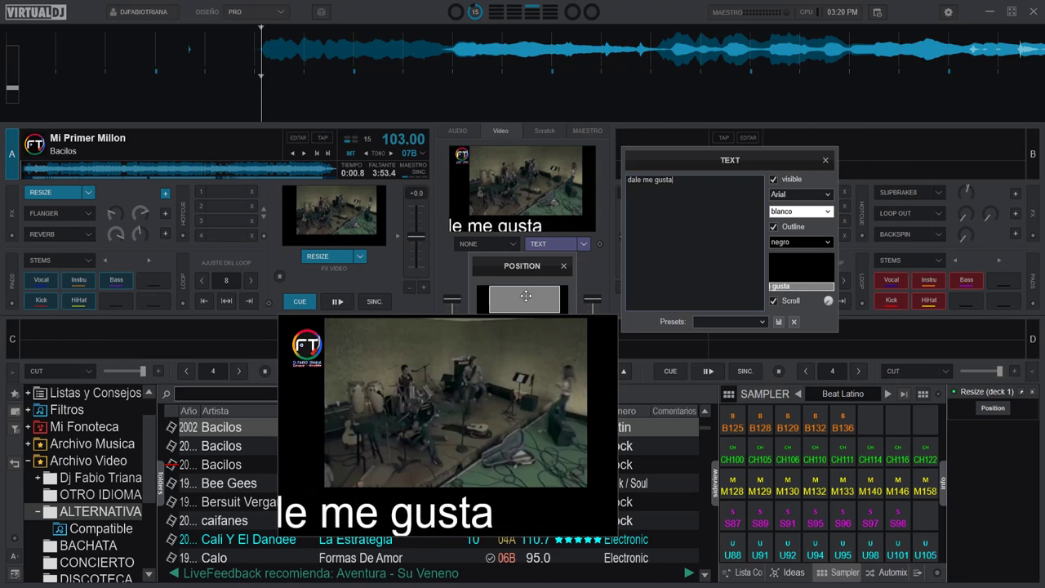